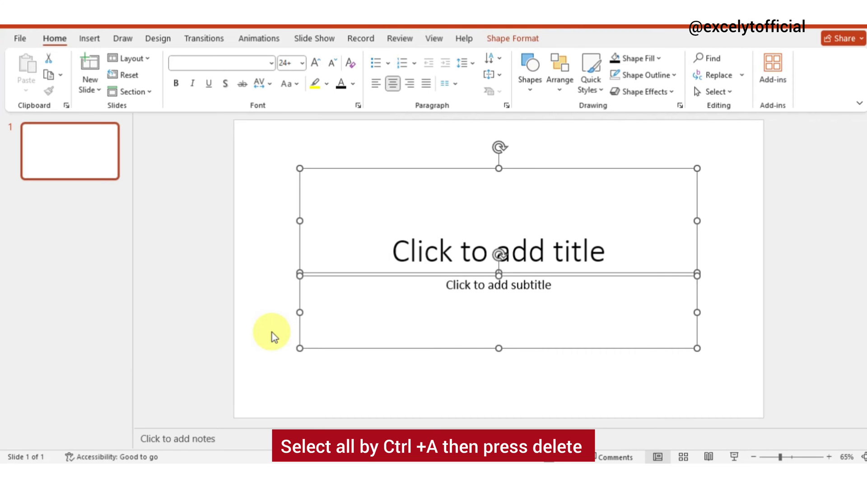
Delete the title and subtitle placeholders from slide 1
key("Delete")
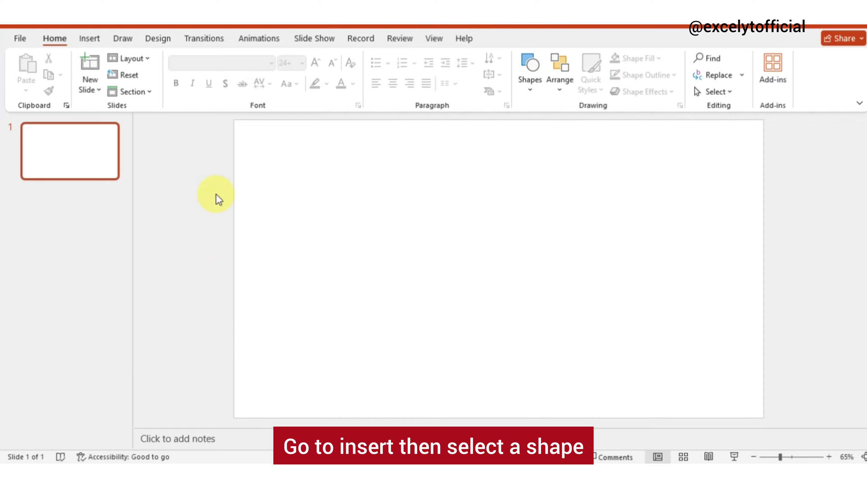
Draw a rectangle over the whole slide with a light grey fill and a lighter outline
left_click(90, 39)
left_click(216, 73)
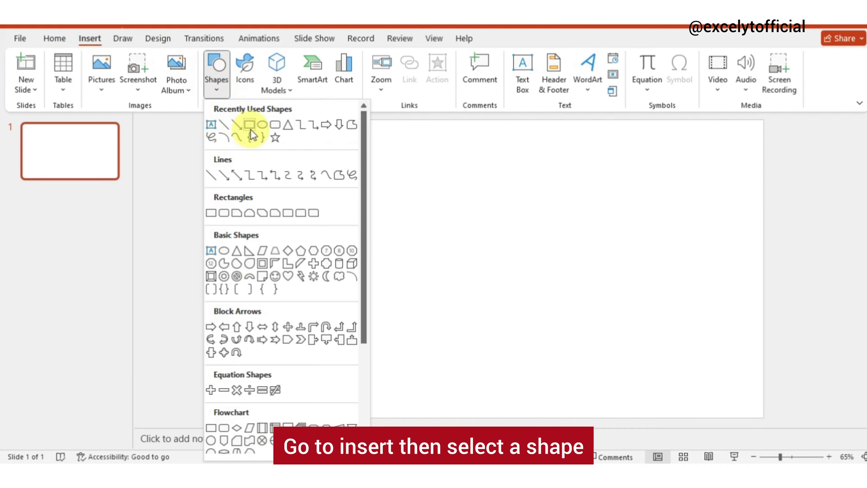
left_click(250, 127)
left_click_drag(234, 119, 764, 418)
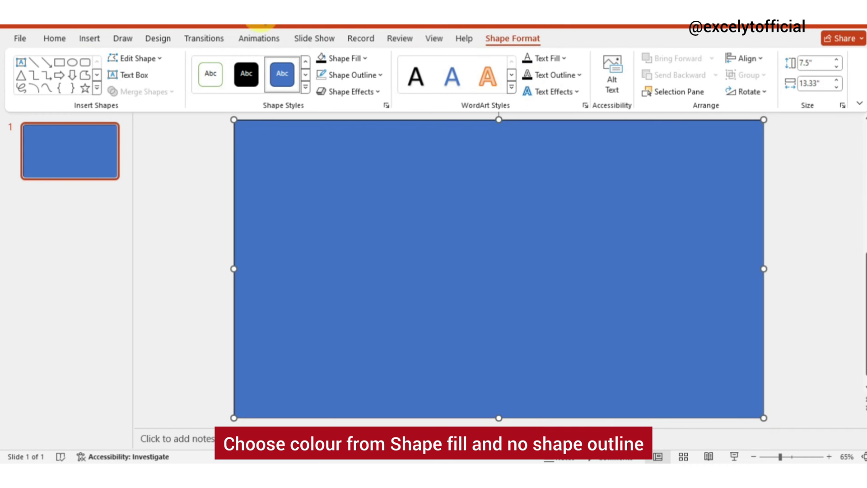
left_click(366, 58)
left_click(320, 119)
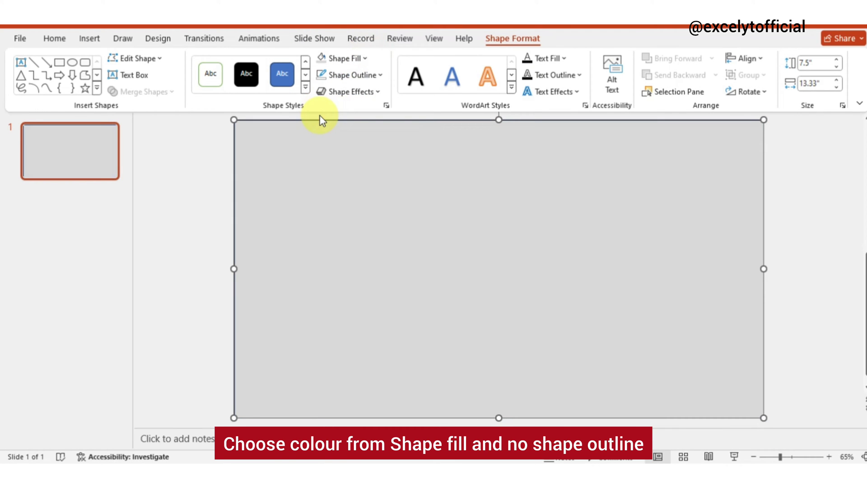
left_click(316, 74)
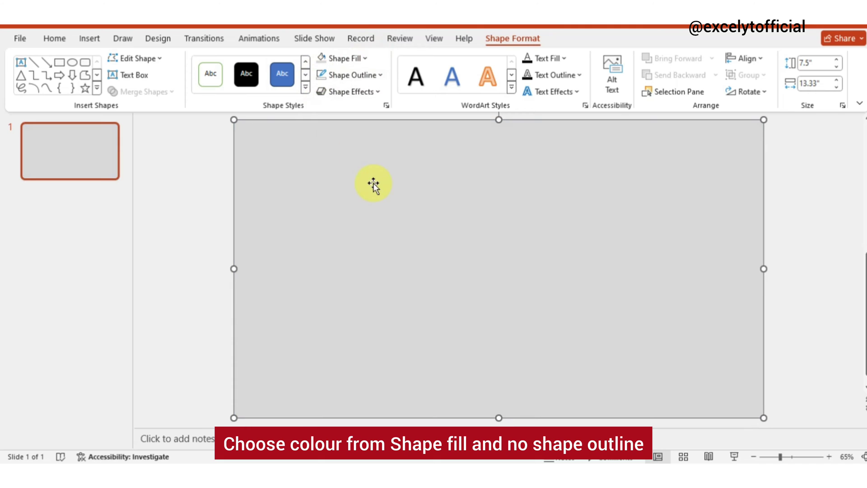
left_click(89, 38)
Add a text box near the slide centre reading WELCOME at font size 150
left_click(522, 70)
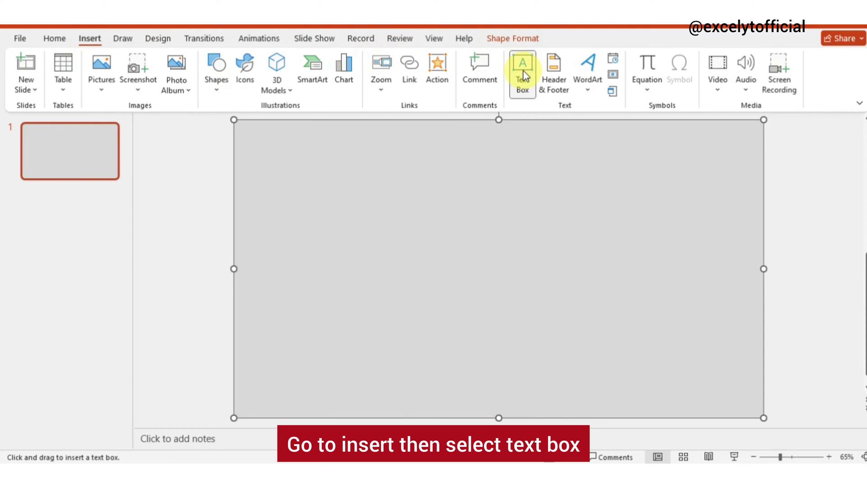
left_click_drag(435, 202, 653, 255)
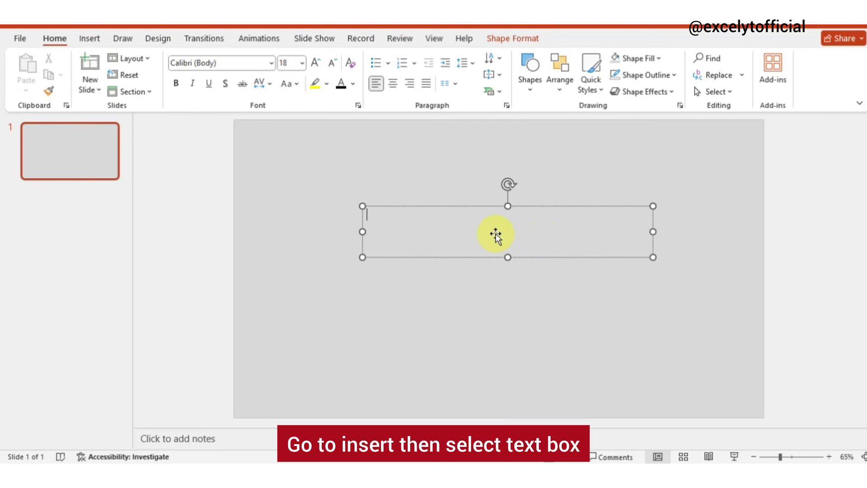
type("Welc")
key("BackSpace")
key("BackSpace")
key("BackSpace")
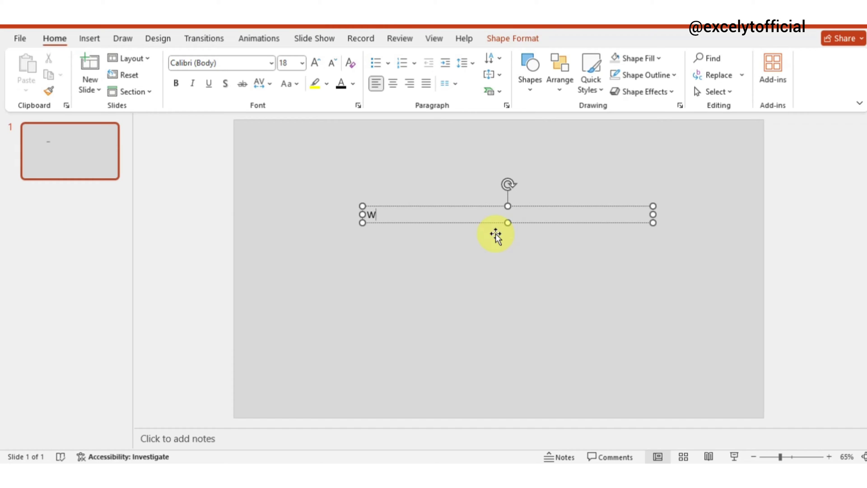
type("ELCOME")
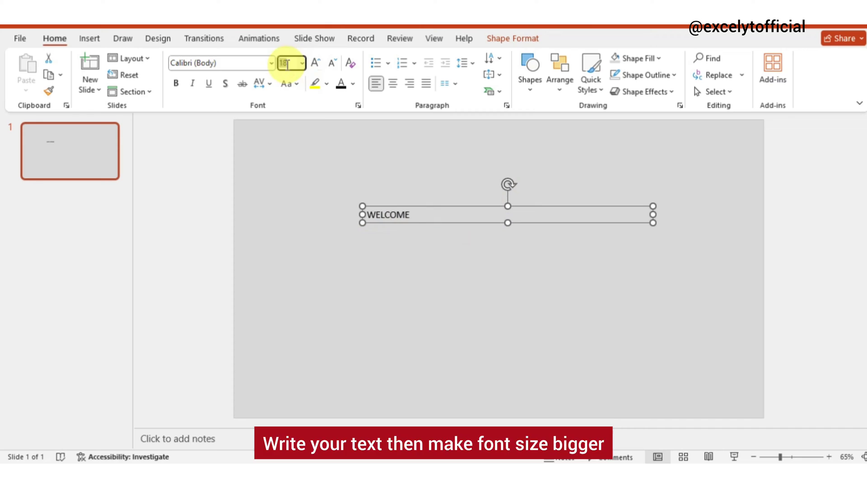
type("150")
key("Return")
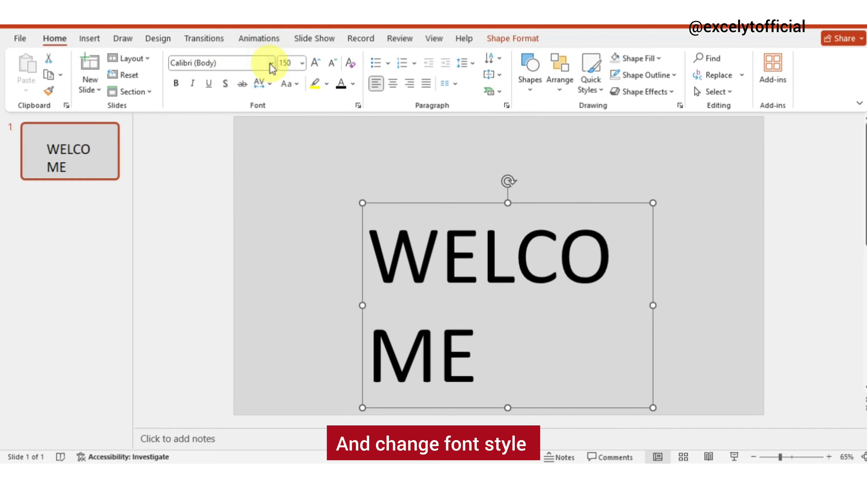
Set WELCOME to Arial Black and widen its box so it sits on one line mid-slide
left_click(272, 63)
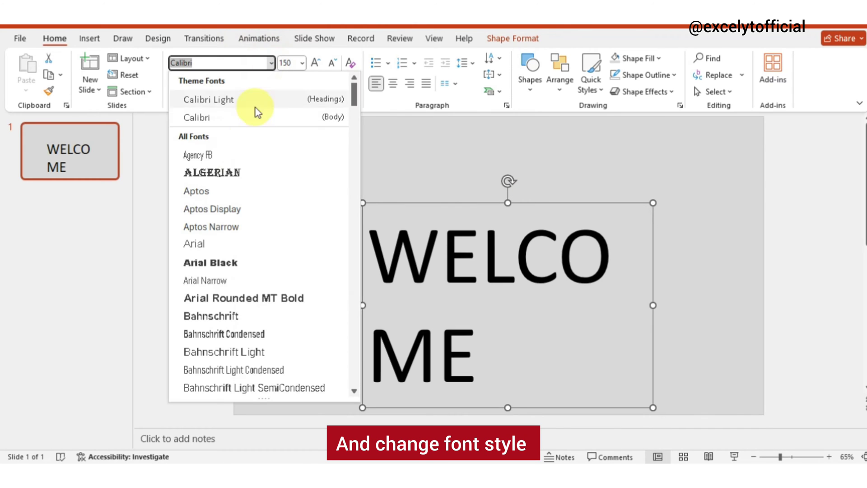
left_click(229, 263)
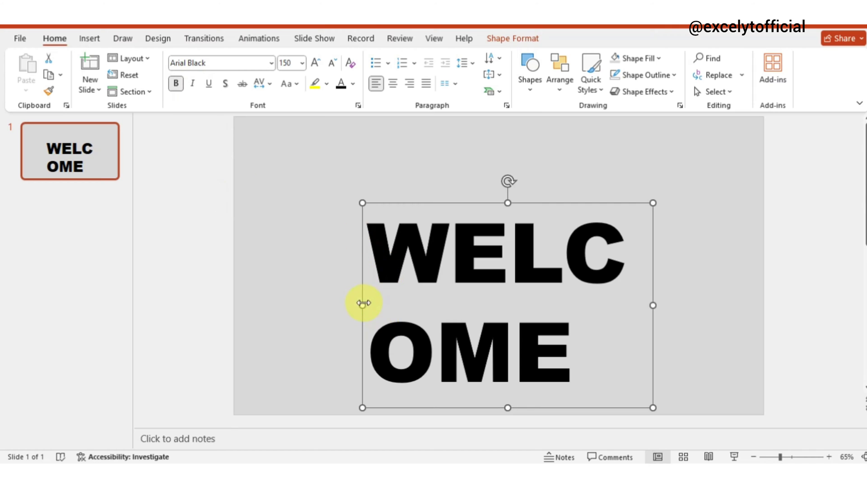
left_click_drag(364, 303, 269, 303)
left_click_drag(653, 306, 755, 304)
mouse_move(499, 208)
left_mouse_down()
mouse_move(478, 203)
mouse_move(487, 218)
left_mouse_up()
left_click(376, 171)
left_click(89, 38)
Add a text box below WELCOME reading TO MY YOUTUBE CHANNEL at font size 28
left_click(523, 75)
left_click_drag(324, 307, 657, 324)
type("TO MY YOUTUBE CHANNEL")
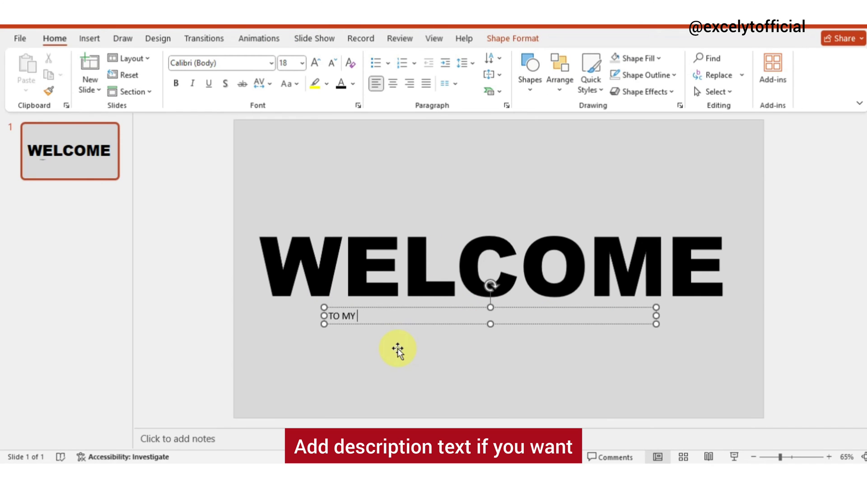
left_click(343, 316)
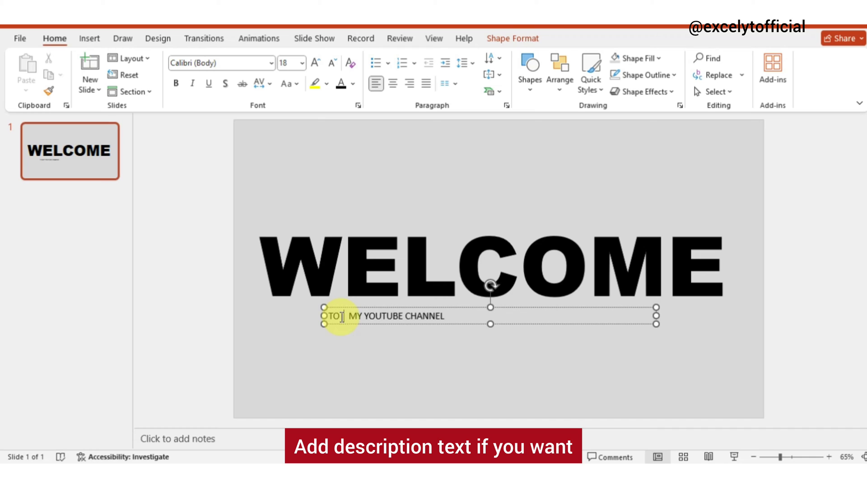
left_click(388, 316)
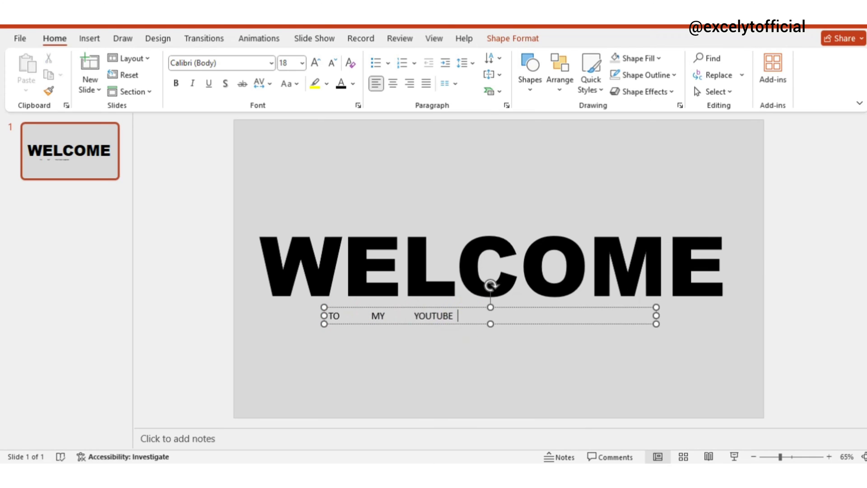
key("ctrl+a")
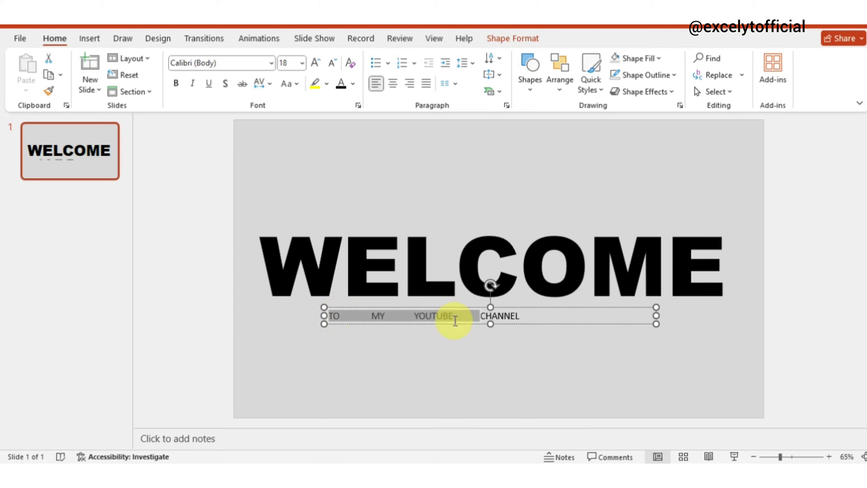
left_click(316, 62)
left_click(317, 64)
left_click(318, 64)
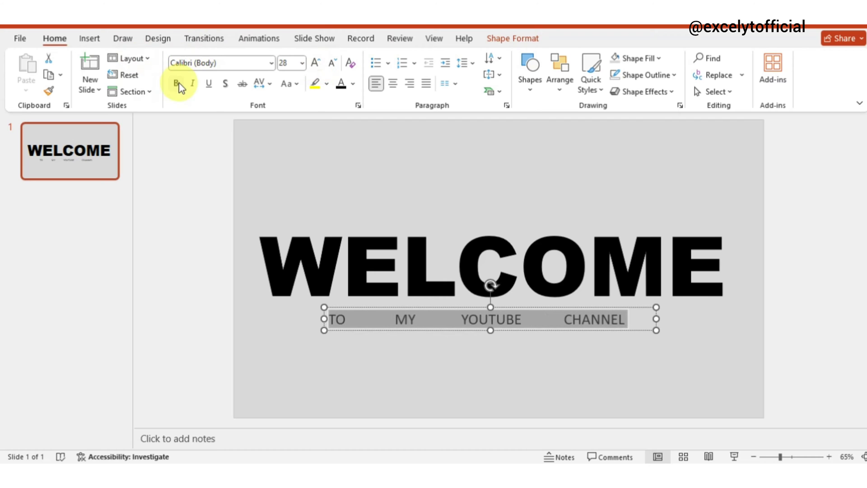
Space out the subtitle's words and letters and shift it slightly up-left under WELCOME
left_click(447, 323)
left_click(563, 320)
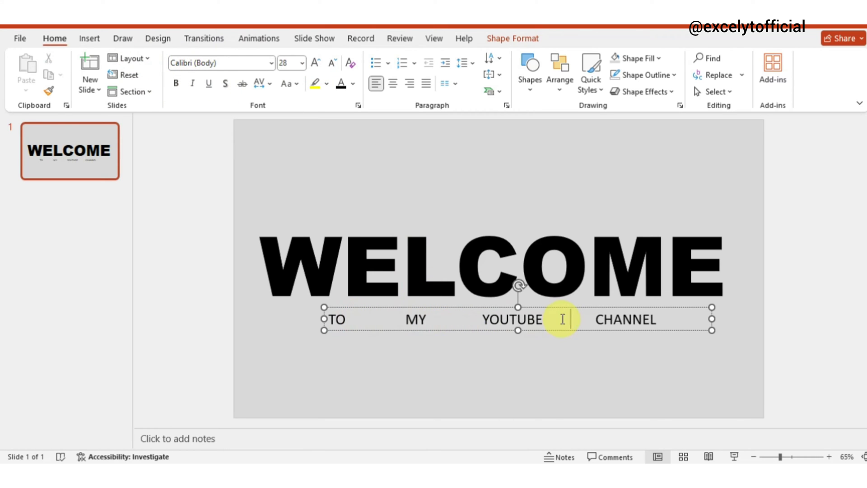
left_click(383, 316)
left_click_drag(478, 309, 459, 304)
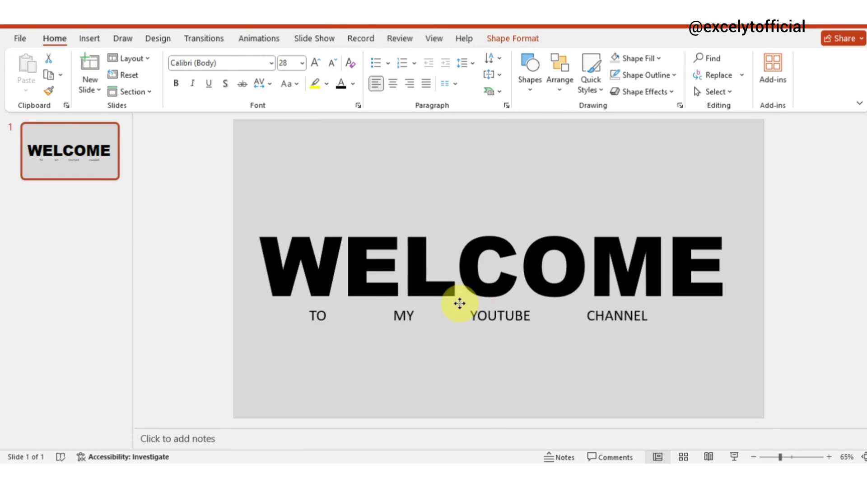
left_click(317, 315)
left_click(408, 315)
left_click(487, 314)
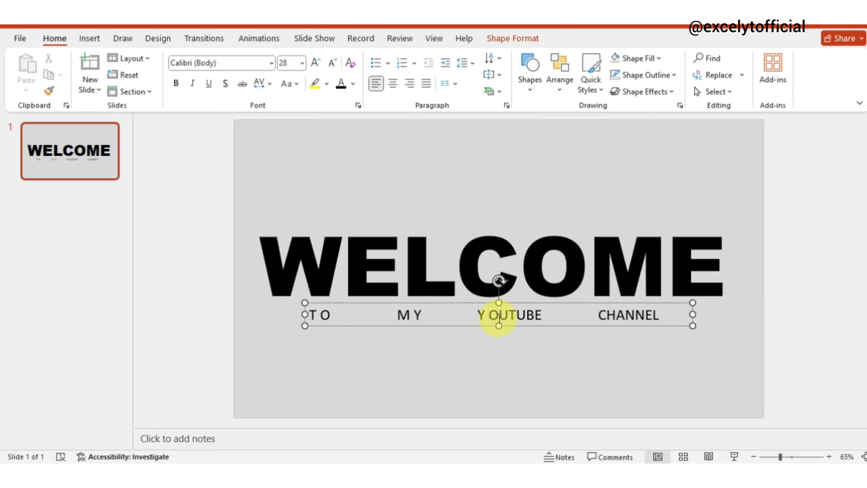
left_click(505, 315)
left_click(517, 317)
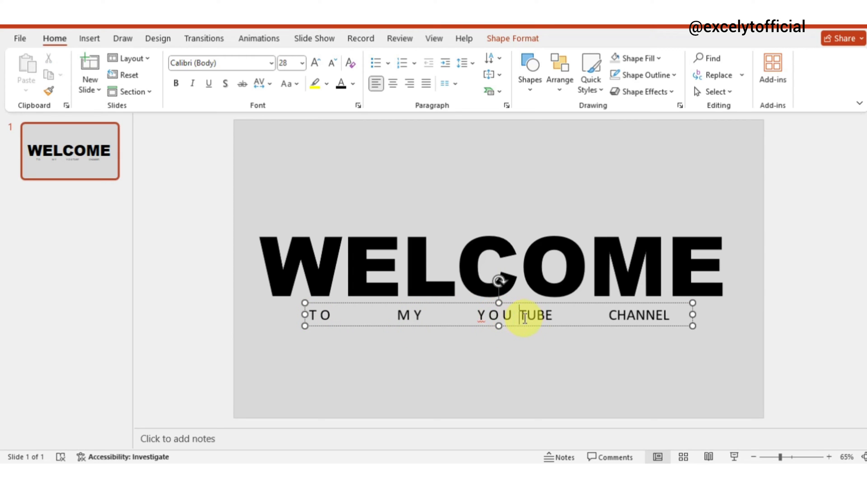
left_click(549, 315)
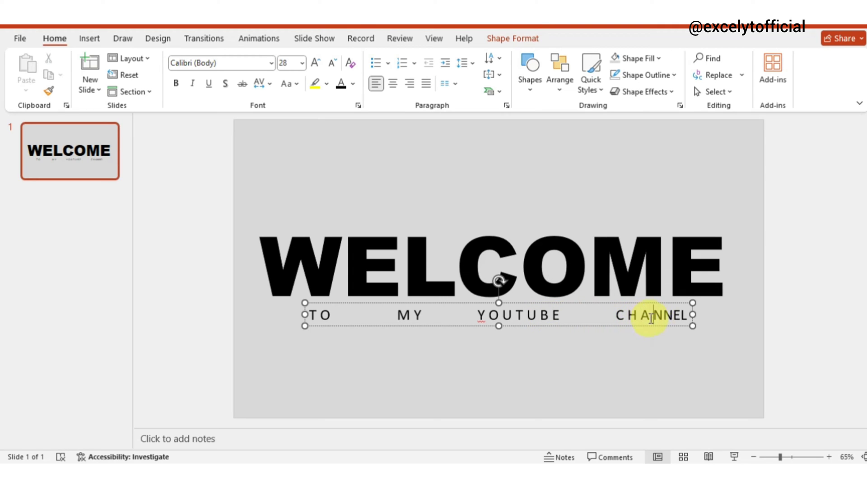
Keep CHANNEL together so the whole subtitle fits on a single line
key("Right")
key("Right")
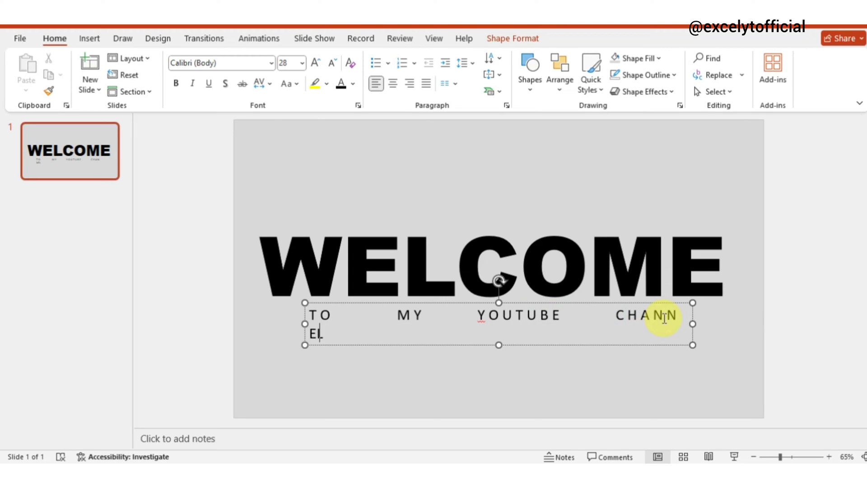
key("BackSpace")
left_click(533, 302)
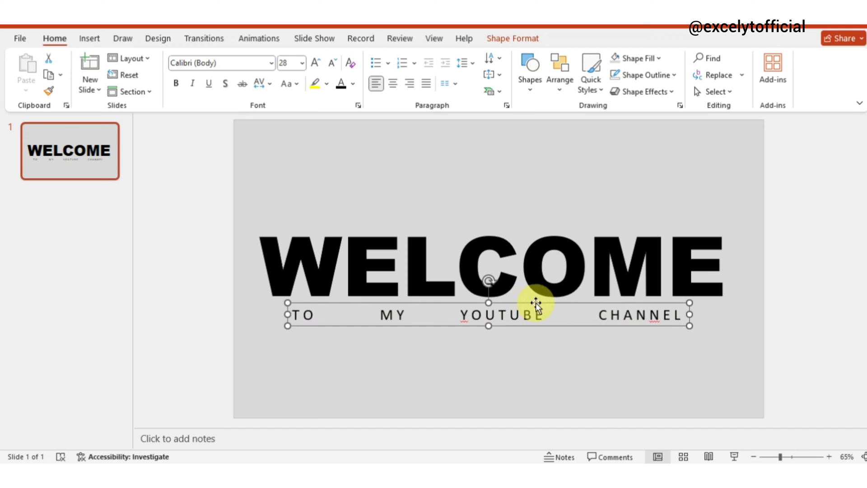
left_click(550, 356)
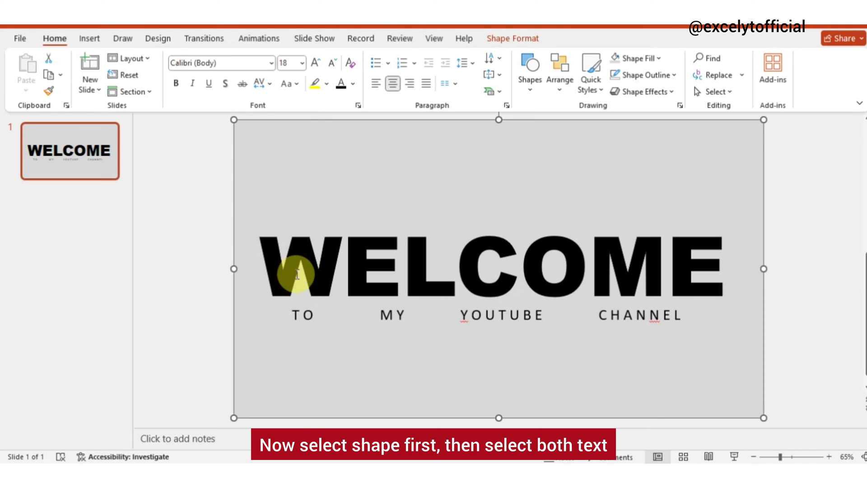
Subtract both text boxes from the grey rectangle using Merge Shapes to create cut-out lettering
left_click(326, 263, "ctrl")
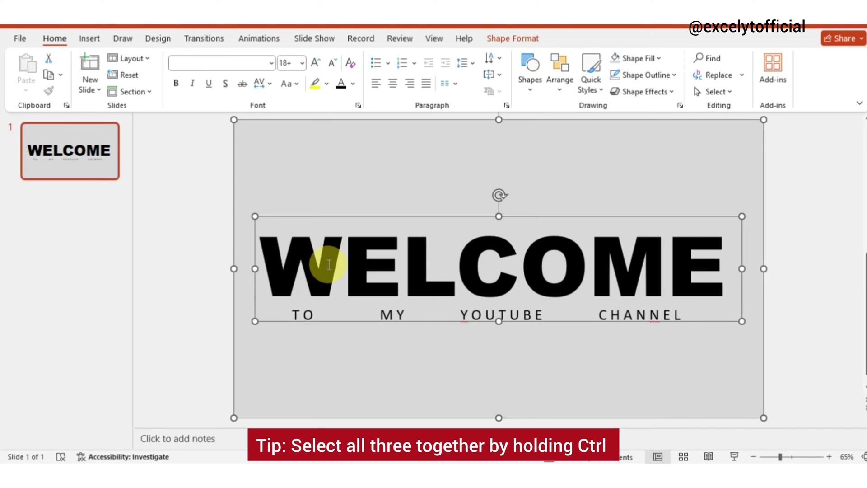
left_click(306, 315, "ctrl")
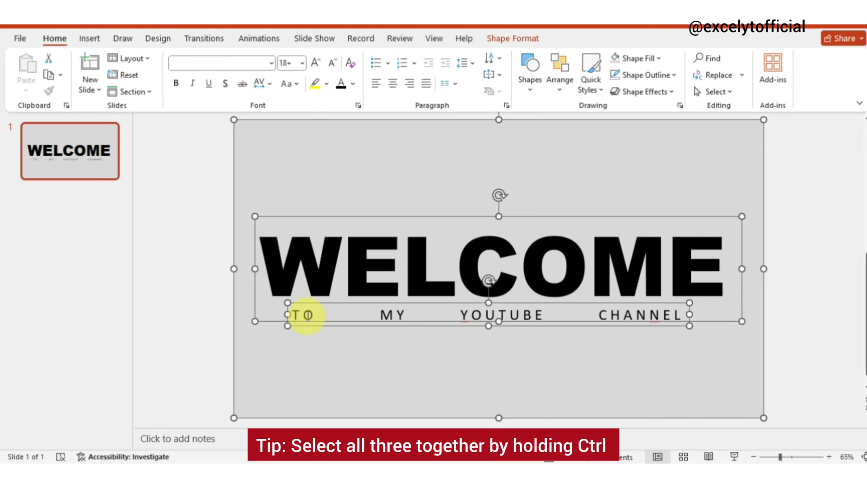
left_click(511, 41)
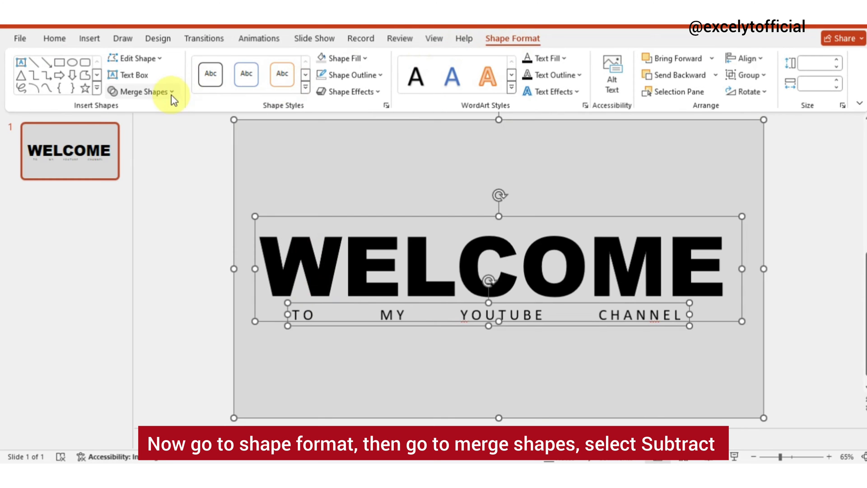
left_click(171, 93)
left_click(148, 183)
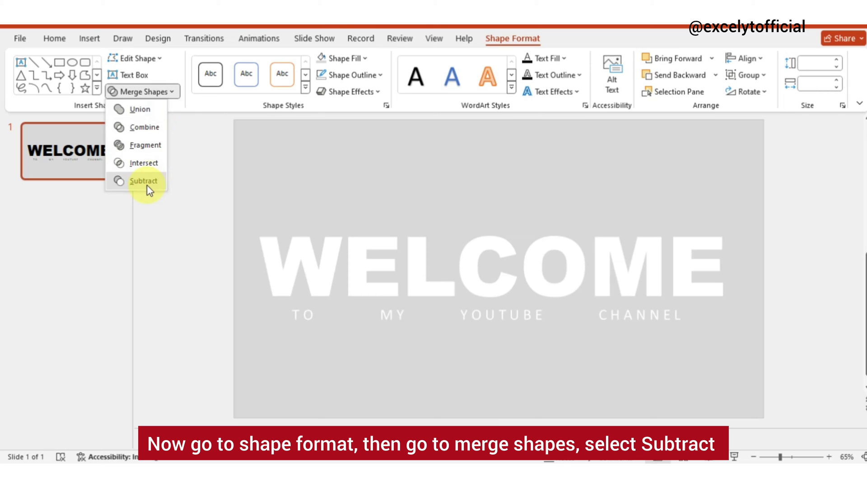
left_click(144, 181)
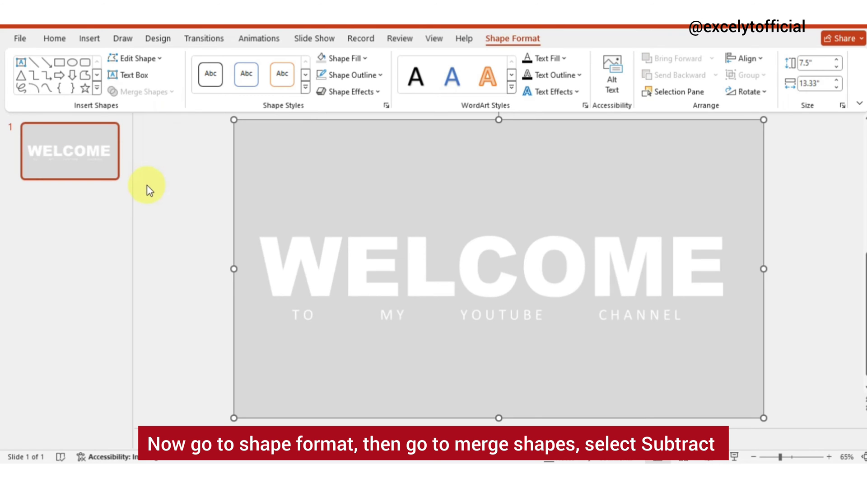
left_click(147, 186)
Insert the colourful city skyline picture from this computer
left_click(89, 38)
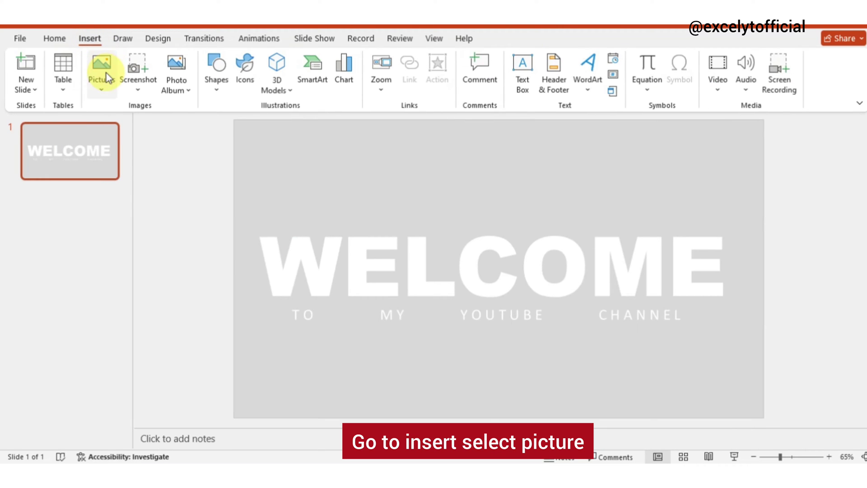
left_click(105, 74)
left_click(132, 129)
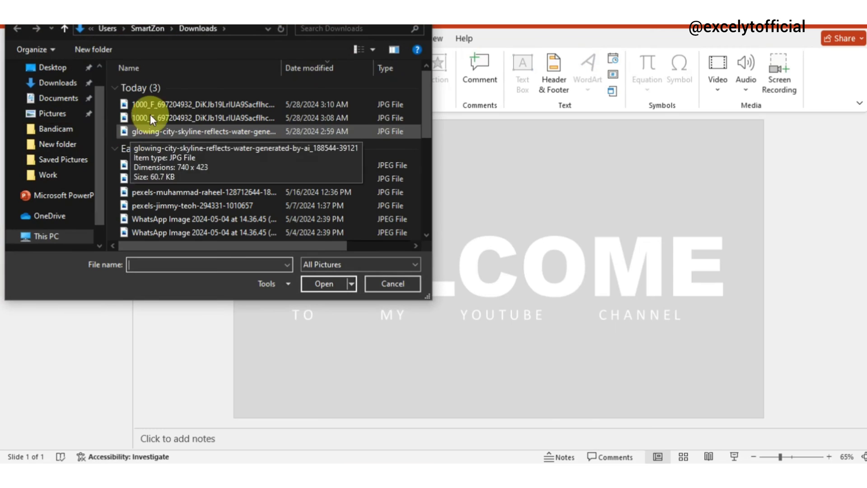
left_click(181, 104)
left_click(318, 285)
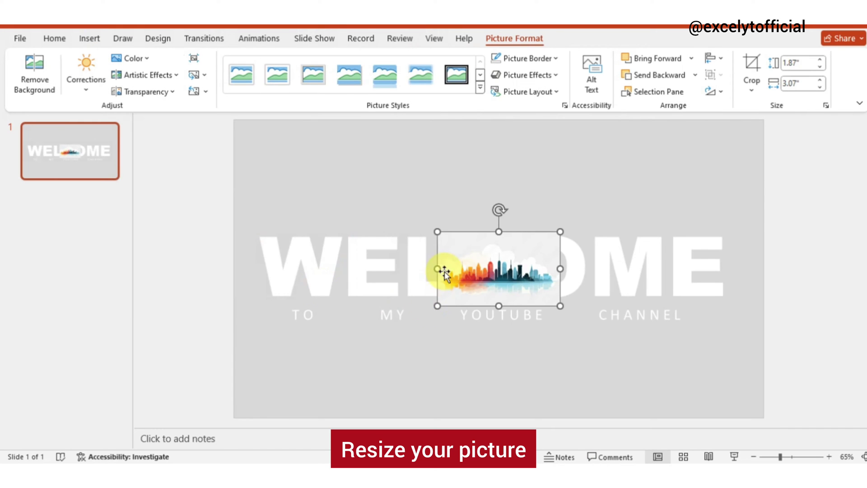
Stretch the skyline picture to cover the slide and send it behind the grey cut-out shape
left_click_drag(436, 267, 238, 260)
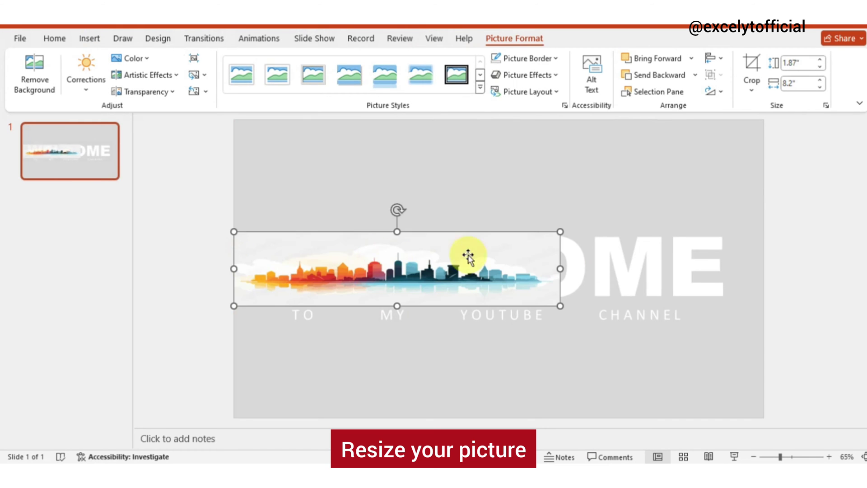
left_click_drag(560, 267, 764, 269)
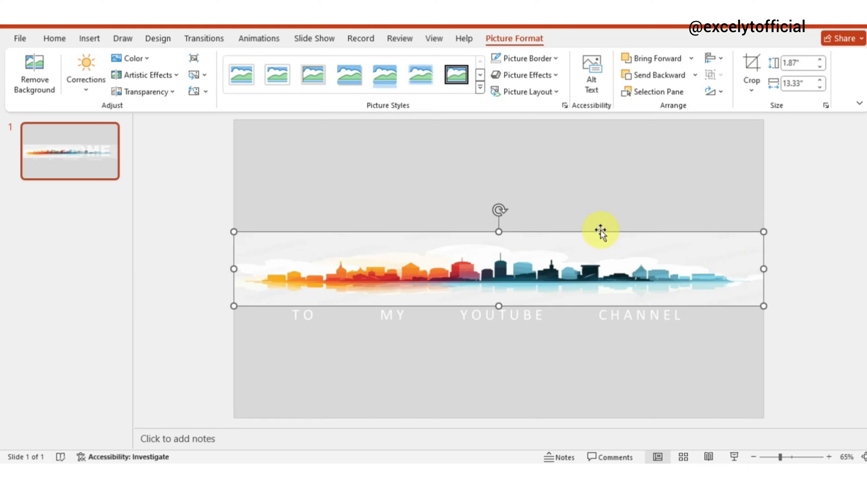
left_click_drag(500, 230, 497, 163)
left_click_drag(500, 306, 509, 376)
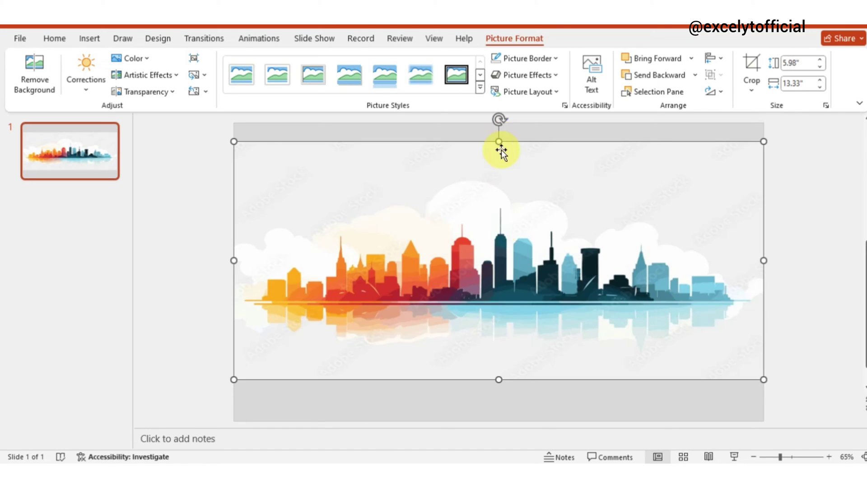
right_click(513, 348)
left_click(558, 220)
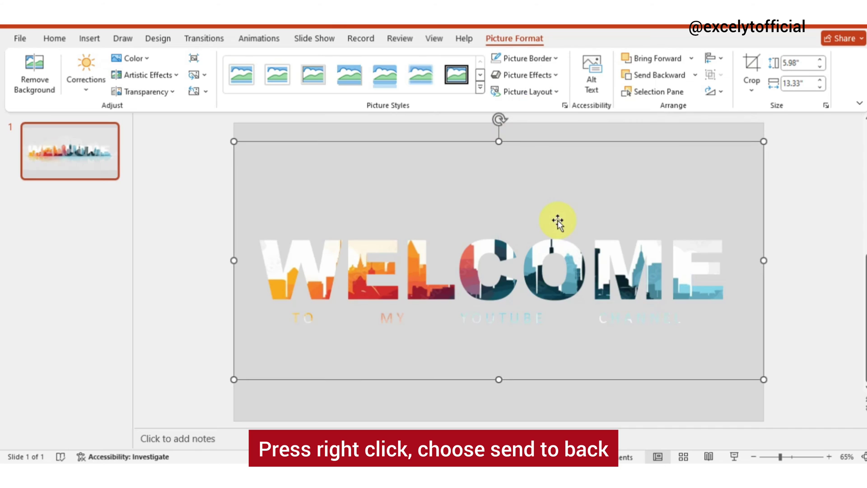
left_click(563, 407)
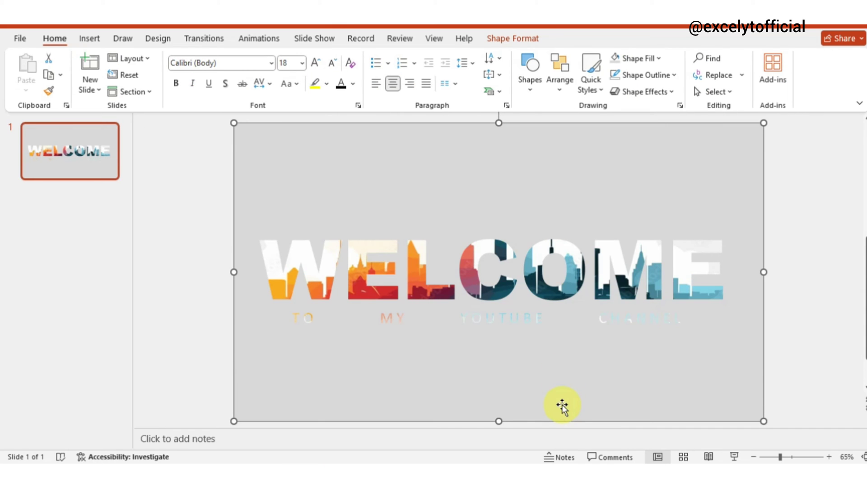
Insert the night skyline picture from this computer
left_click(774, 458)
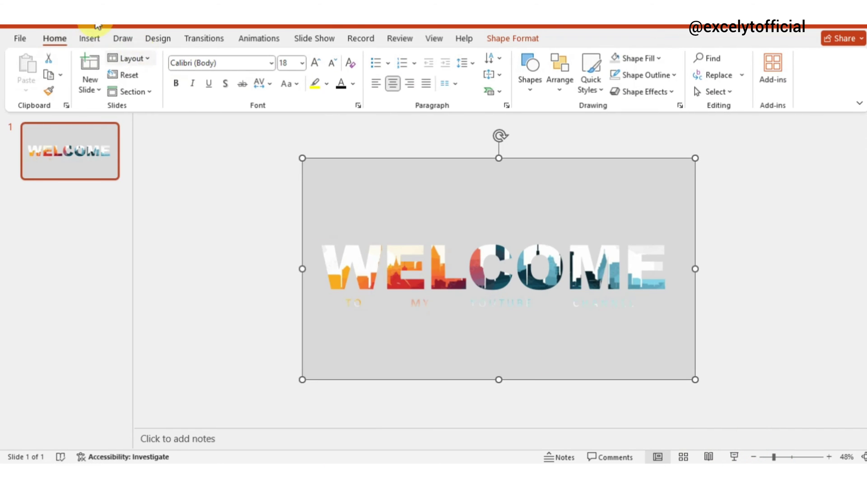
left_click(89, 38)
left_click(103, 71)
left_click(134, 129)
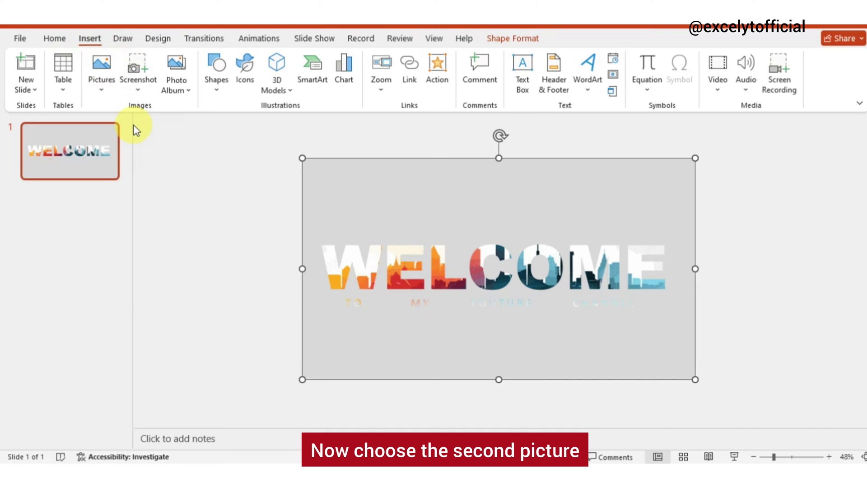
left_click(166, 128)
left_click(326, 284)
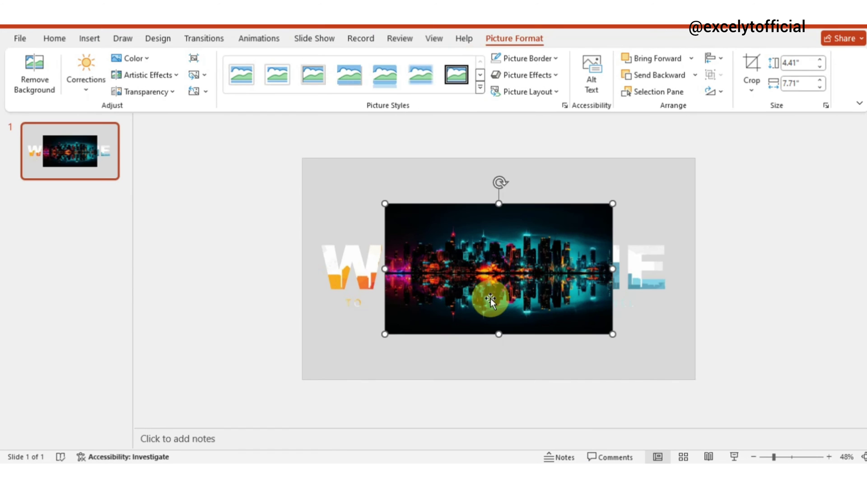
Stretch the night picture to 13.33" wide and move it just past the slide's right edge
left_click_drag(385, 268, 301, 262)
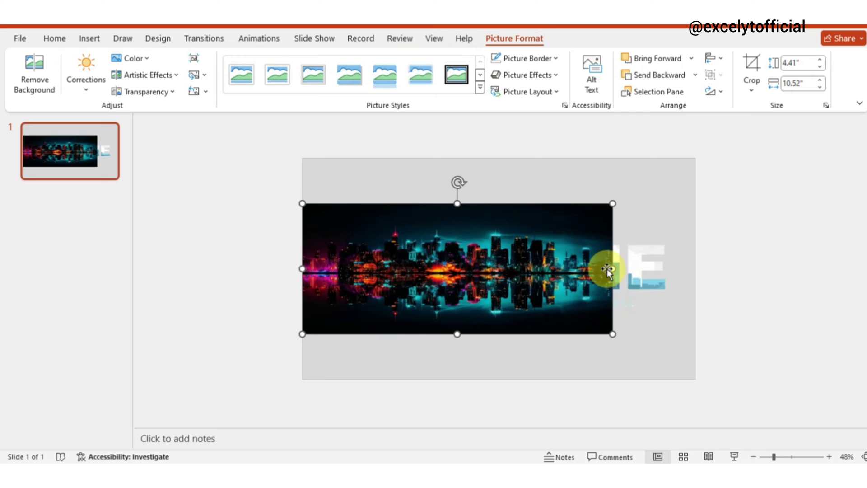
left_click_drag(612, 269, 694, 269)
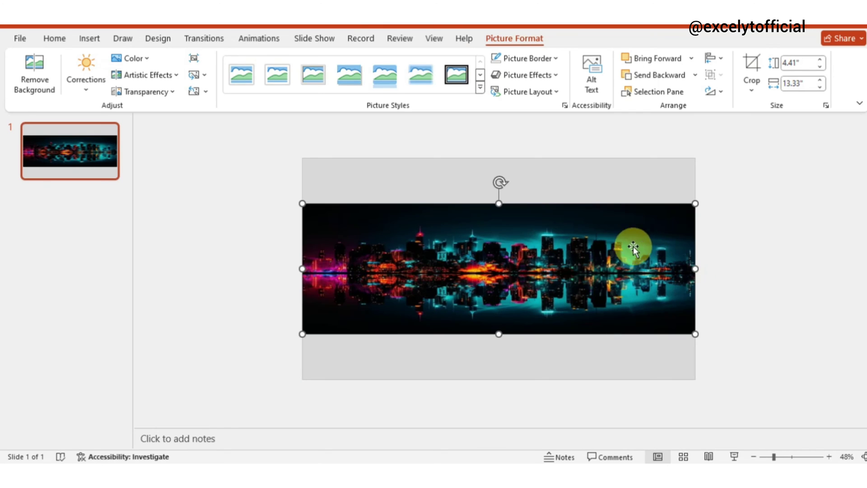
left_click_drag(514, 217, 687, 220)
left_click_drag(774, 457, 769, 457)
left_click_drag(717, 266, 838, 253)
Send the night skyline picture behind the WELCOME cut-out and nudge both pieces into place
left_click(570, 230)
left_click(633, 241)
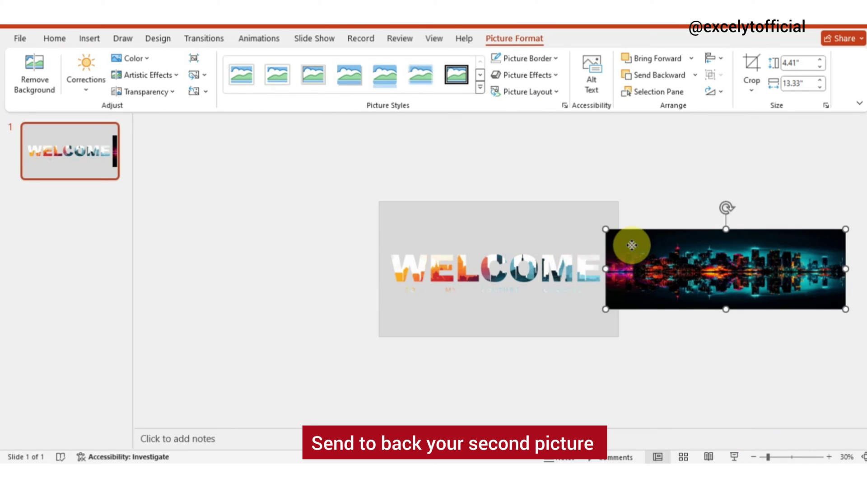
right_click(632, 243)
left_click(661, 335)
left_click_drag(580, 235, 539, 235)
left_click(733, 262)
left_click_drag(733, 262, 703, 258)
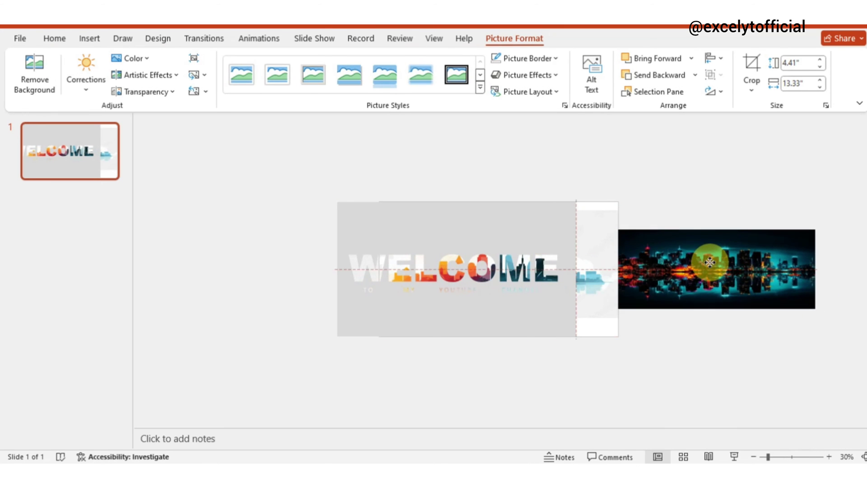
Send the WELCOME picture behind the city picture and line the skyline up just right of the slide
left_click(594, 256)
right_click(596, 256)
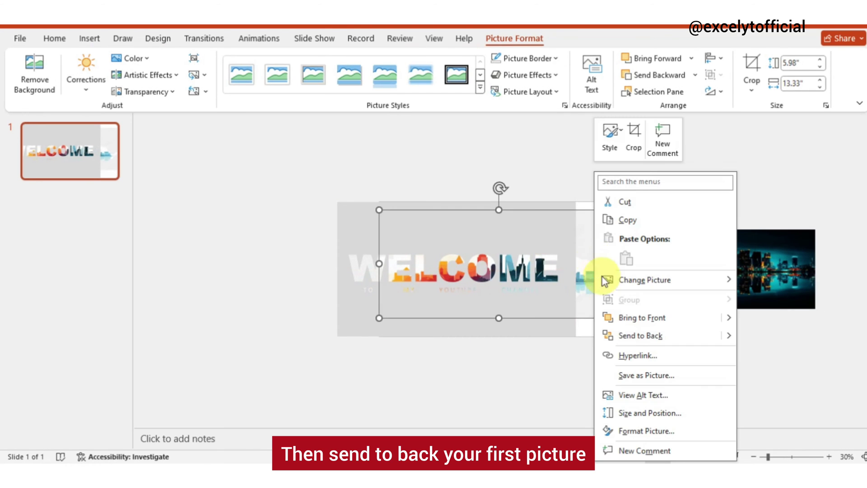
left_click(623, 336)
left_click_drag(653, 264, 700, 271)
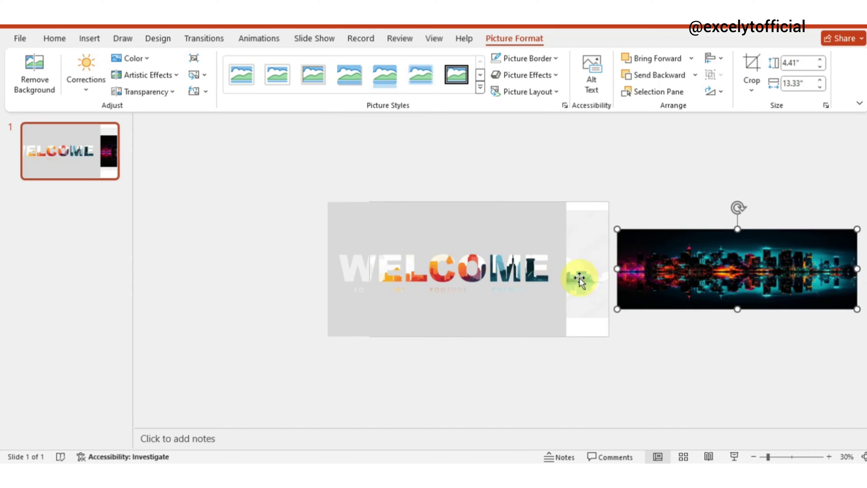
left_click_drag(516, 234, 561, 235)
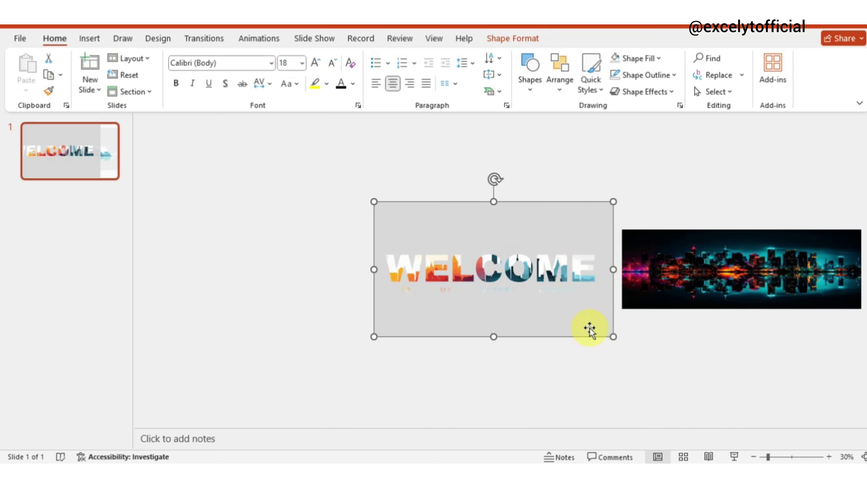
left_click(651, 403)
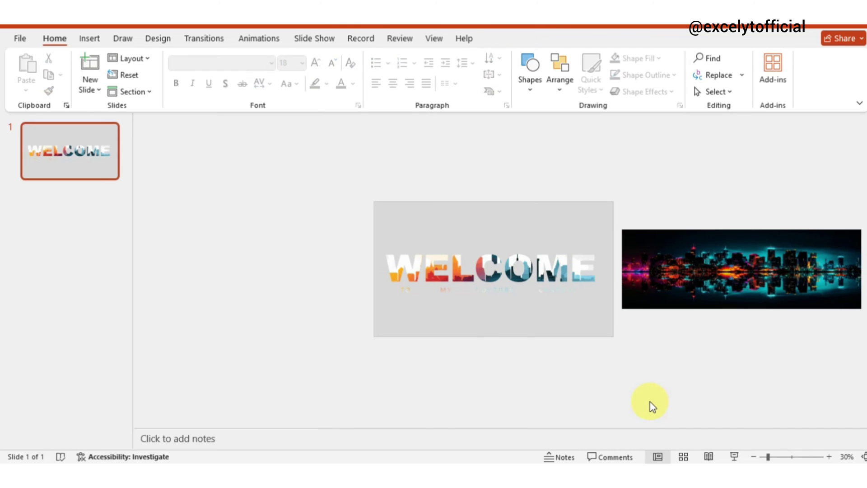
left_click(774, 457)
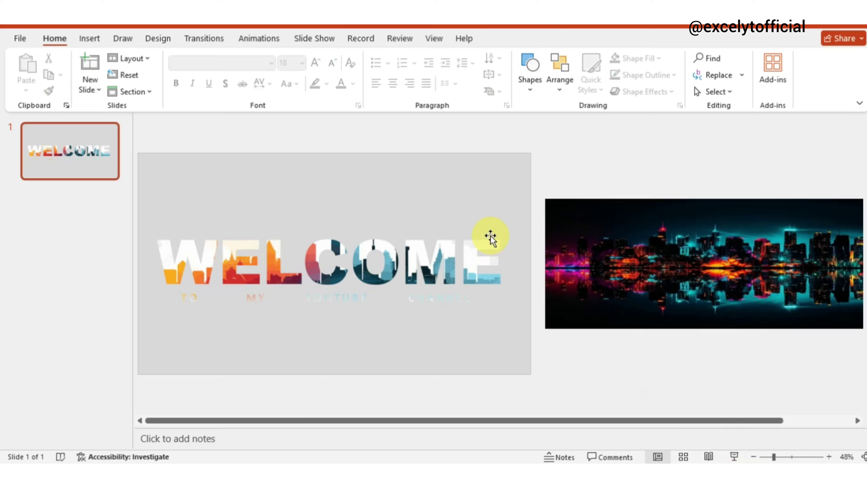
Draw a thin 4.41" by 0.13" vertical rectangle against the city picture's left edge
left_click(99, 38)
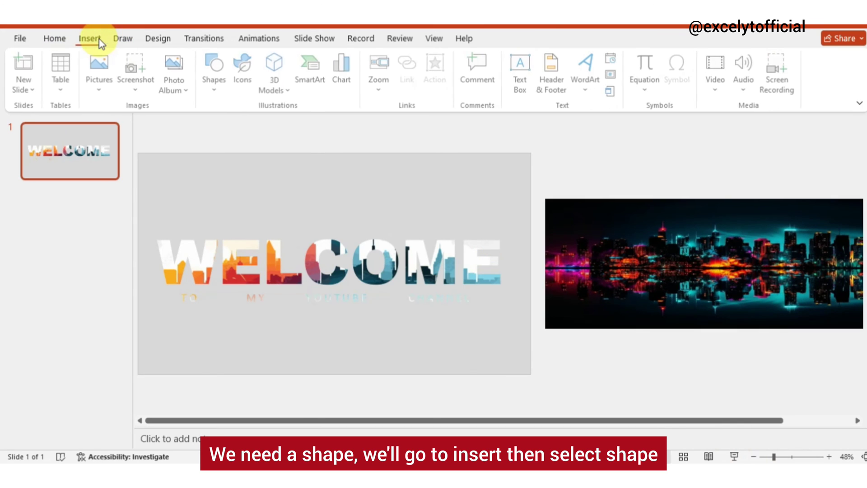
left_click(215, 69)
left_click(251, 124)
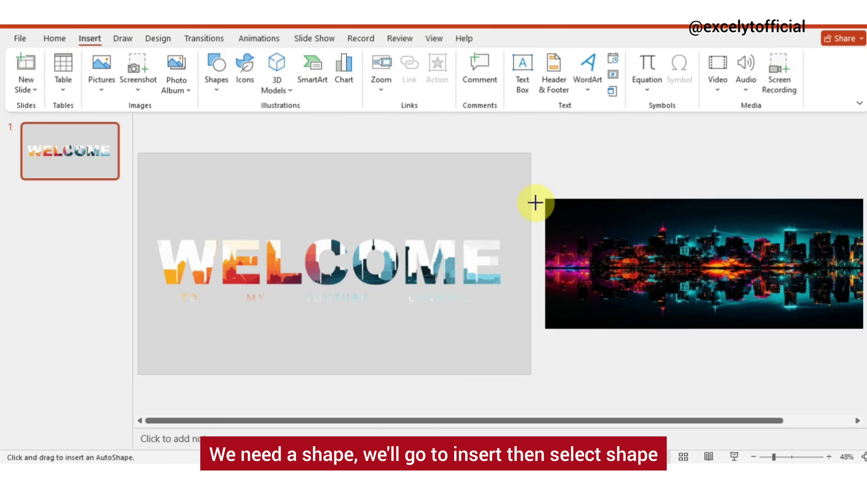
left_click_drag(535, 203, 538, 329)
left_click_drag(542, 294, 528, 296)
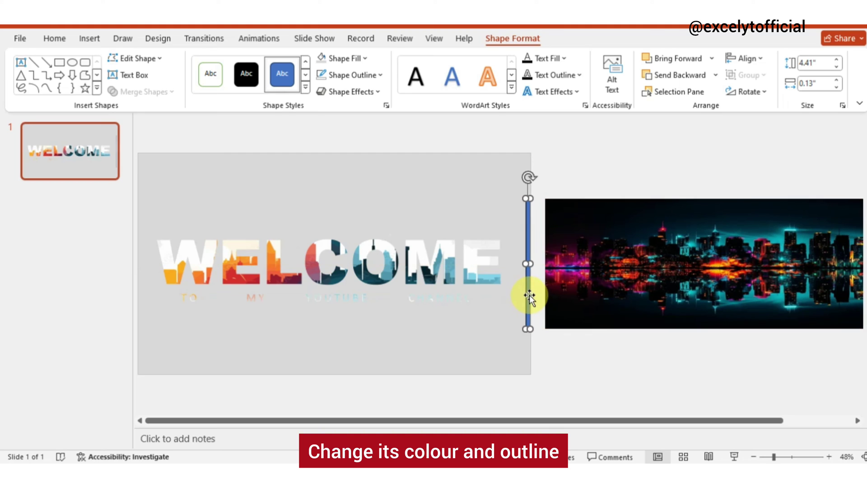
Fill the thin bar with black
left_click(365, 58)
left_click(331, 92)
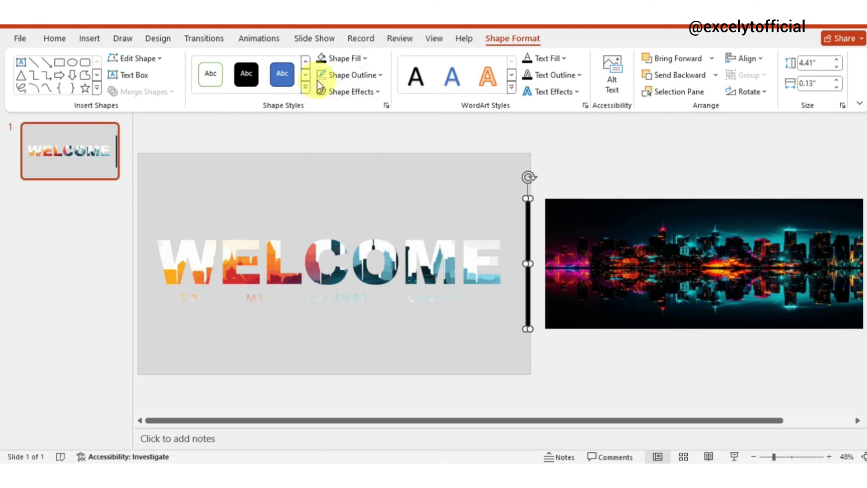
left_click(557, 370)
left_click(525, 295)
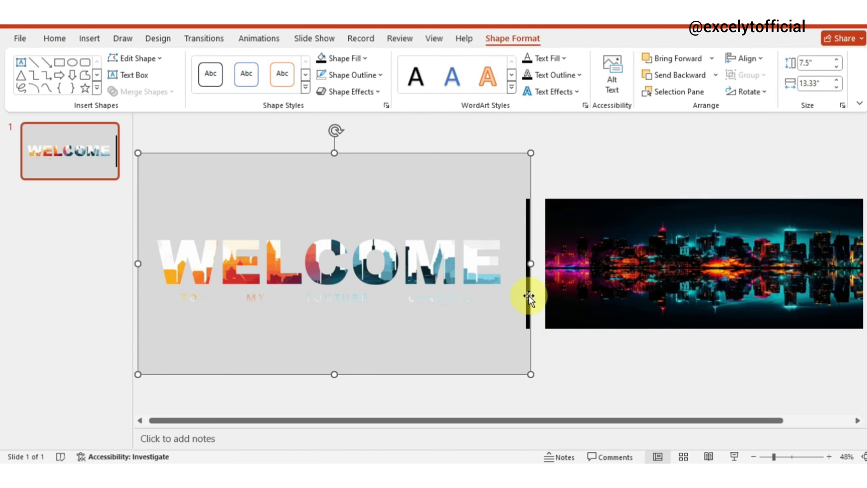
left_click(528, 286)
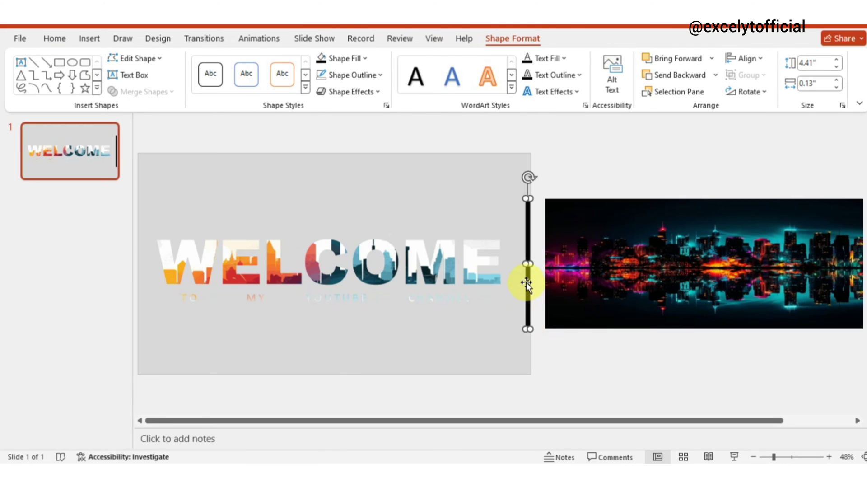
left_click(572, 284)
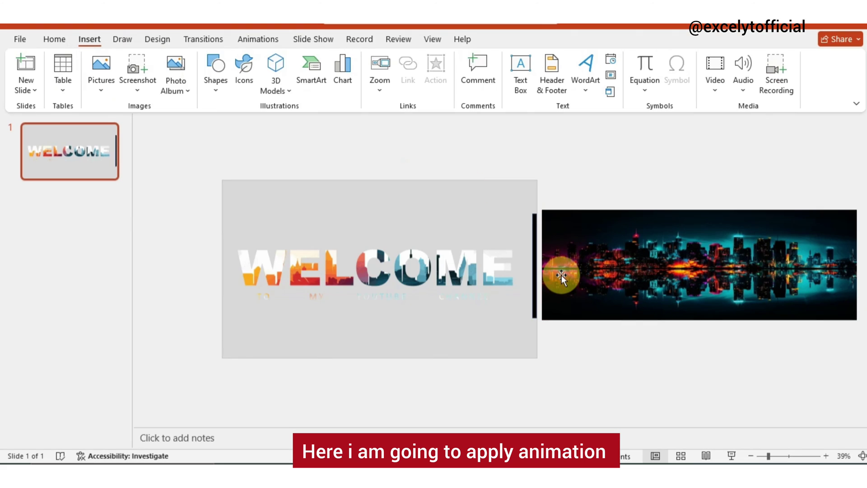
Apply a Lines motion path to the city picture and black bar together
left_click(559, 273)
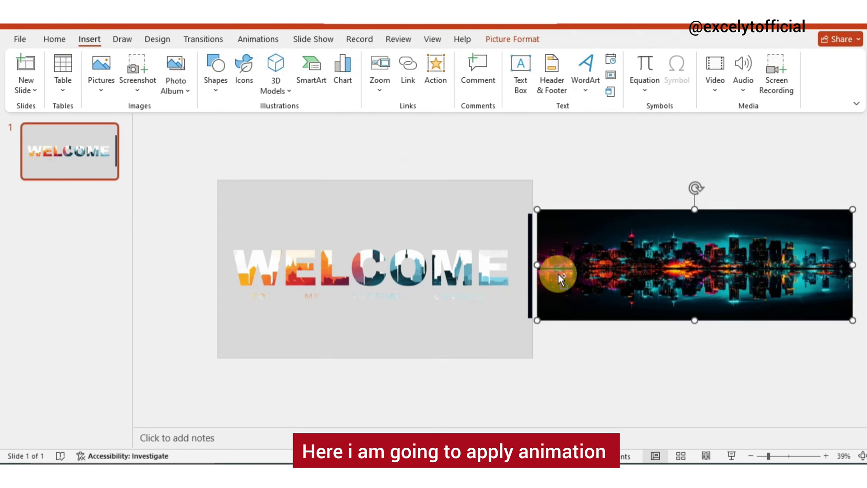
left_click(530, 279, "ctrl")
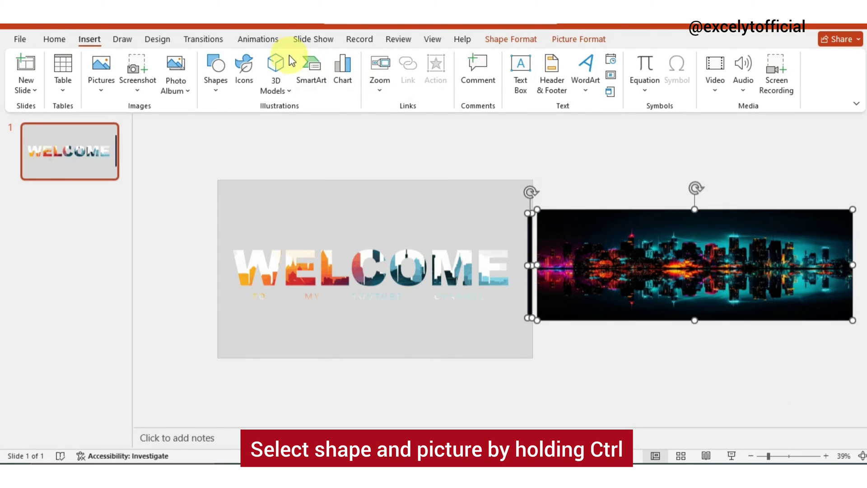
left_click(278, 41)
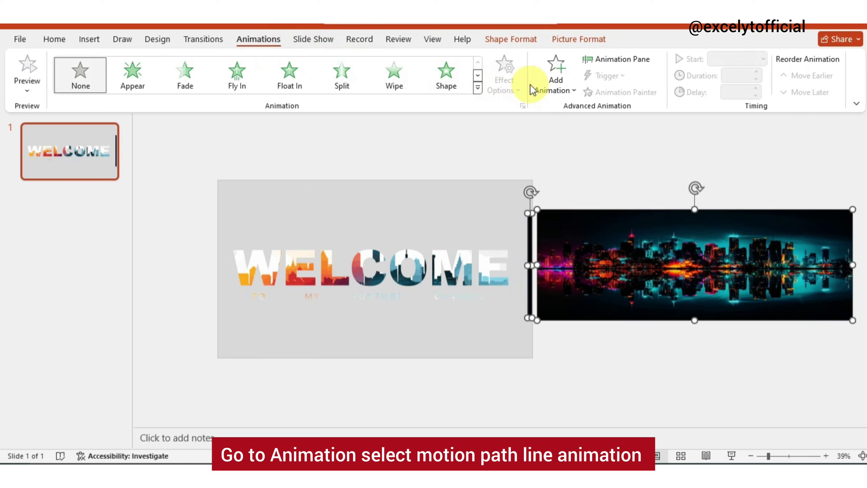
left_click(547, 82)
left_click_drag(801, 169, 803, 294)
left_click(565, 314)
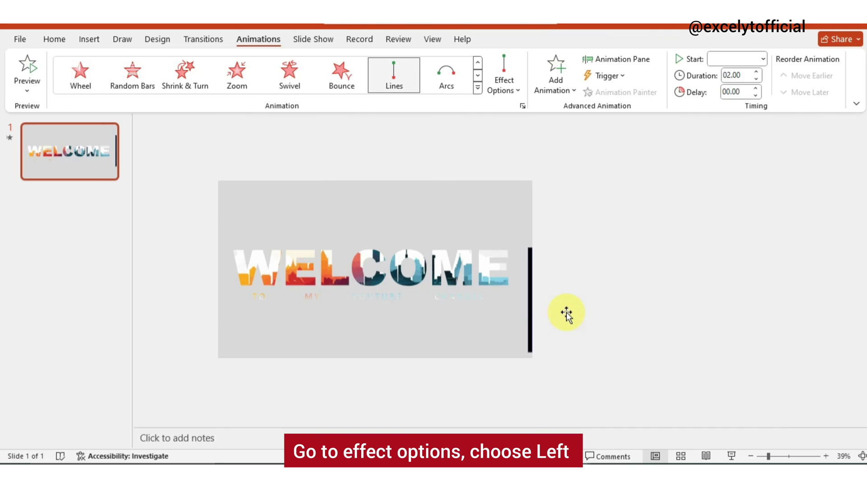
Set the motion path direction to Left and its duration to 10 seconds
left_click(503, 84)
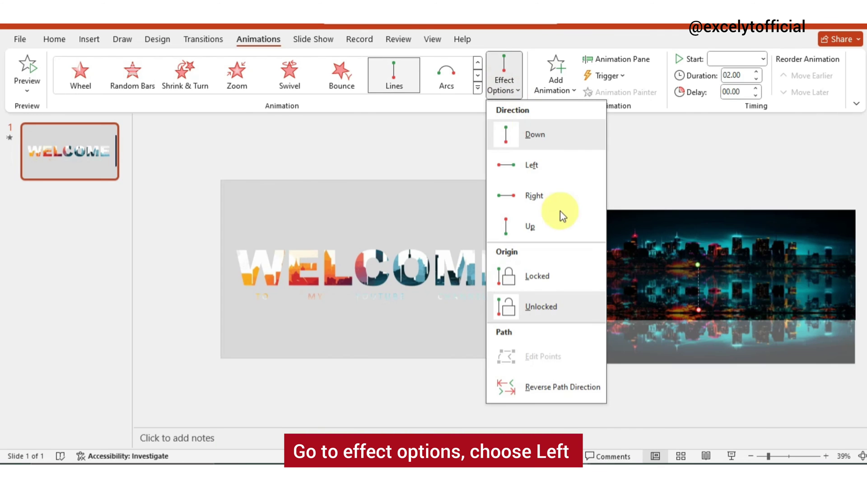
left_click(563, 169)
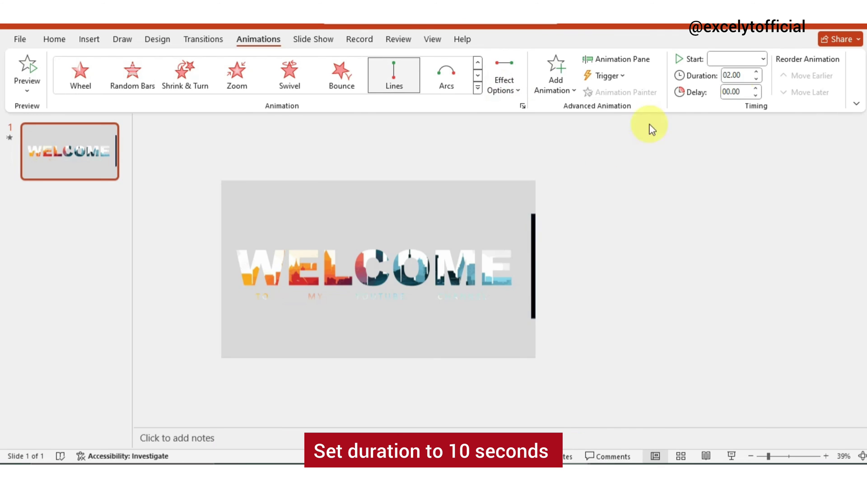
double_click(730, 75)
type("10")
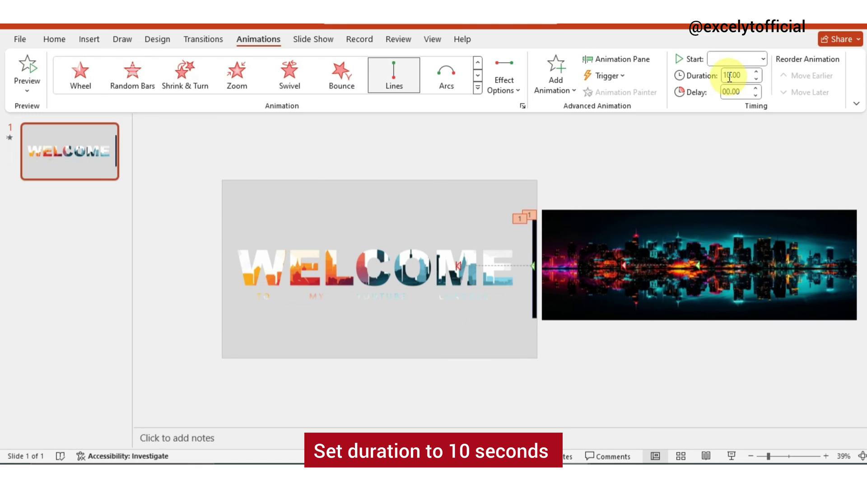
Drag the black bar's and skyline picture's motion-path end points left, beside the W of WELCOME
left_click(459, 266)
left_click_drag(457, 265, 232, 261)
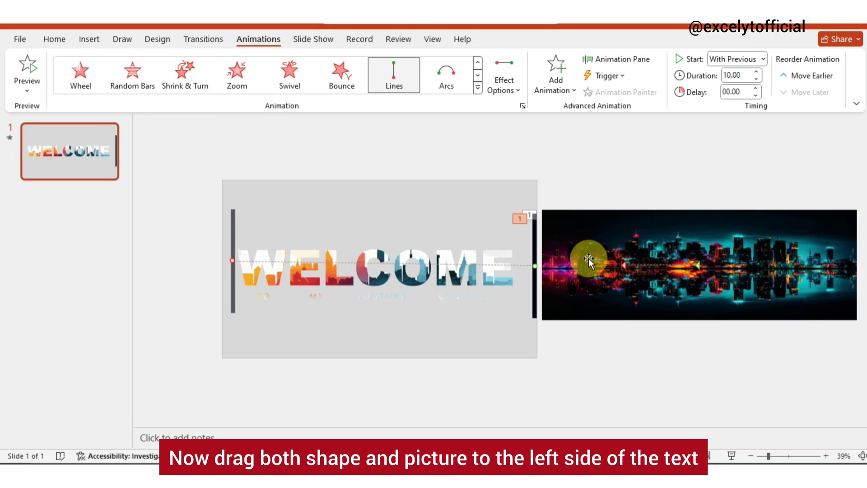
left_click(627, 267)
left_click_drag(627, 267, 610, 264)
left_click_drag(586, 261, 389, 262)
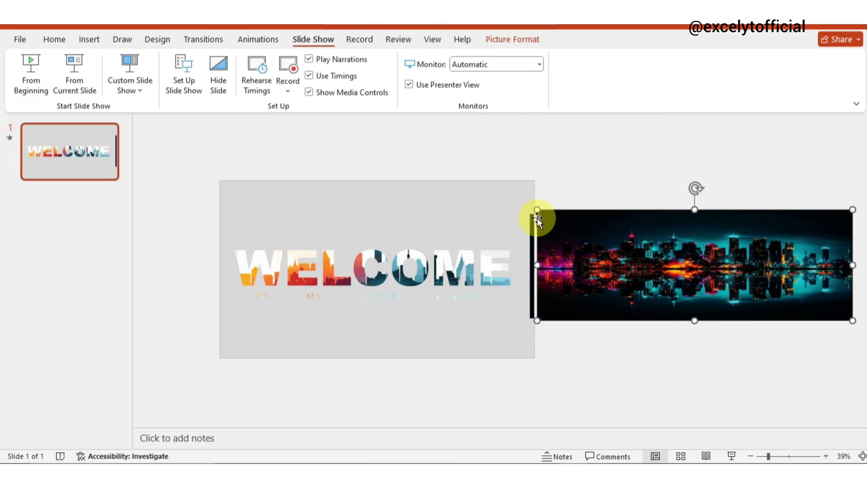
Nudge the black bar right until it touches the skyline picture's left edge
left_click(534, 220)
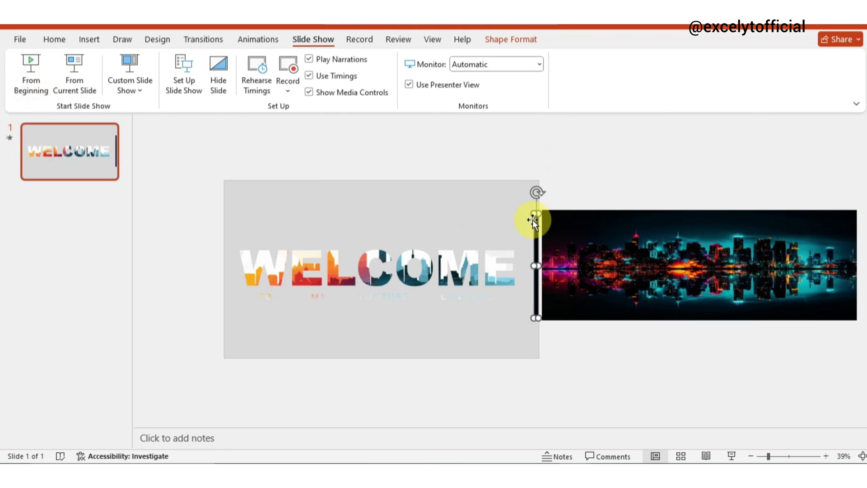
key("Right")
key("Right")
key("Right")
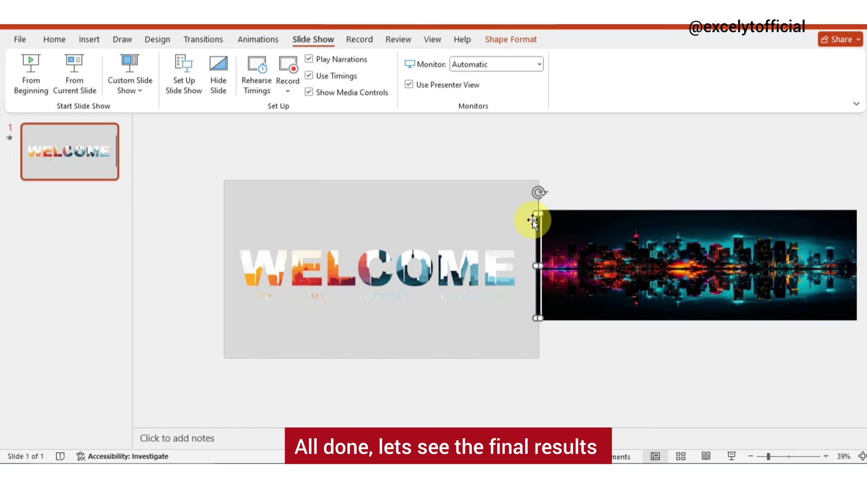